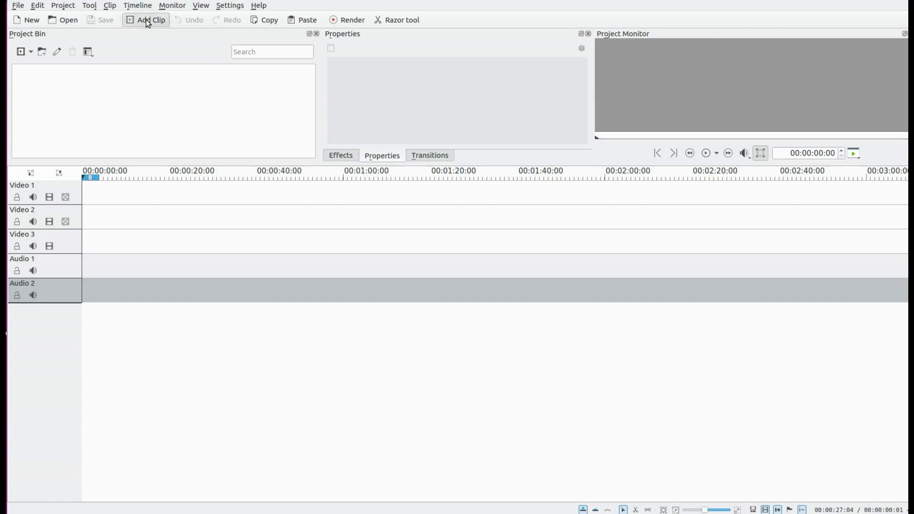
Step: Add IMG_1884.MOV from the grephaxs folder to the Project Bin with Add Clip
{"action": "left_click", "coordinate": [148, 22]}
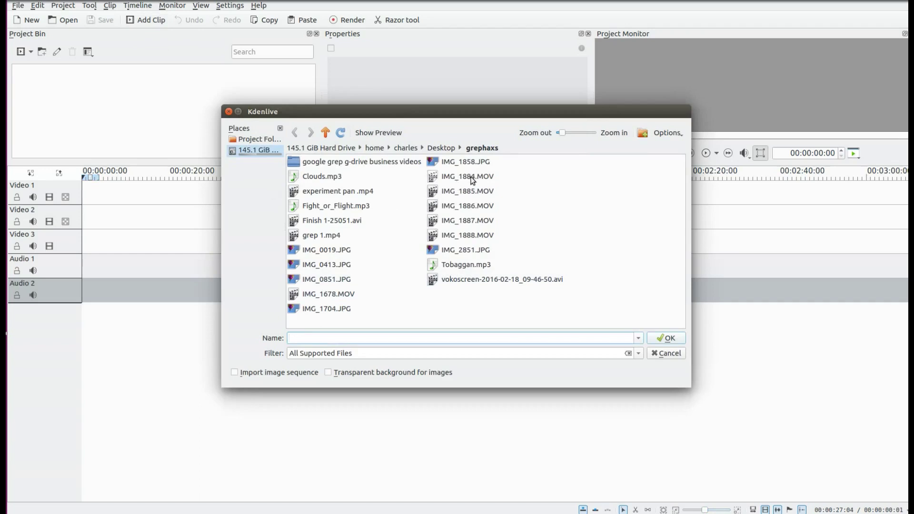
{"action": "left_click", "coordinate": [472, 181]}
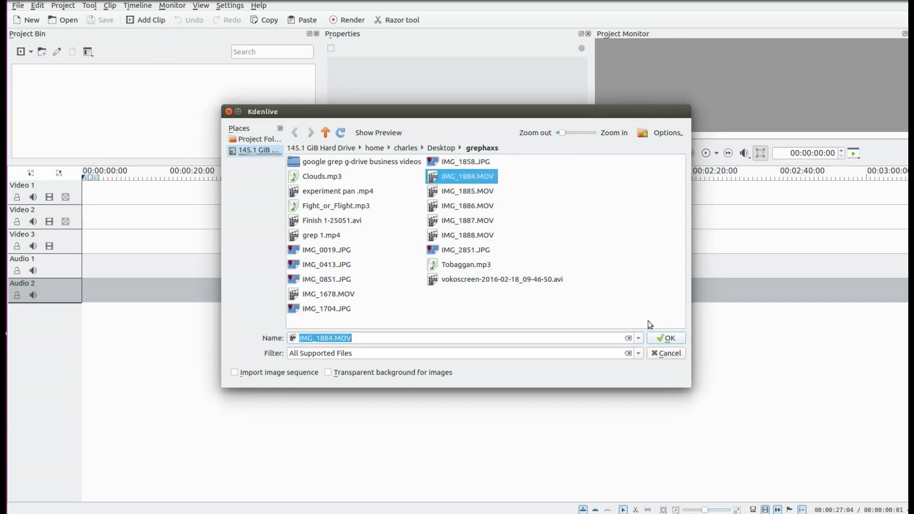
{"action": "left_click", "coordinate": [667, 339]}
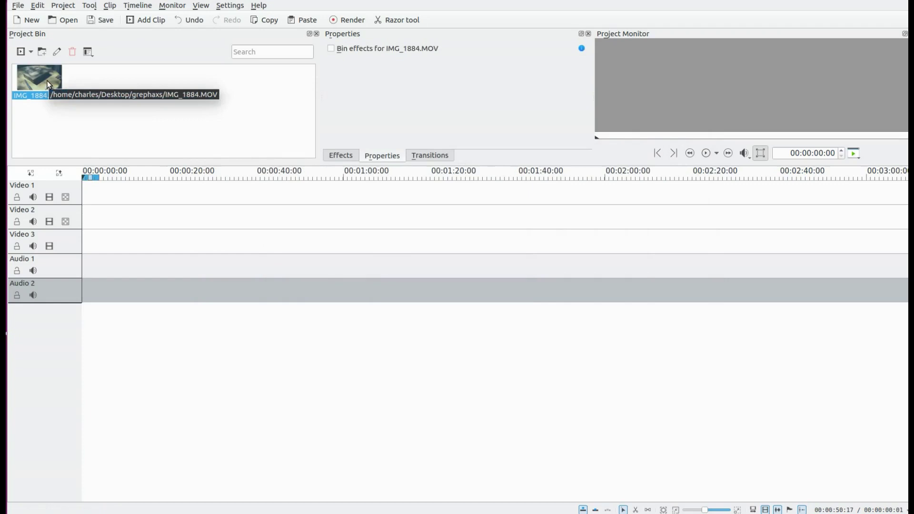
Step: Delete the misplaced IMG_1884.MOV, then drop it on Video 2 at 00:00:00:00
{"action": "left_click_drag", "start_coordinate": [48, 81], "coordinate": [117, 210]}
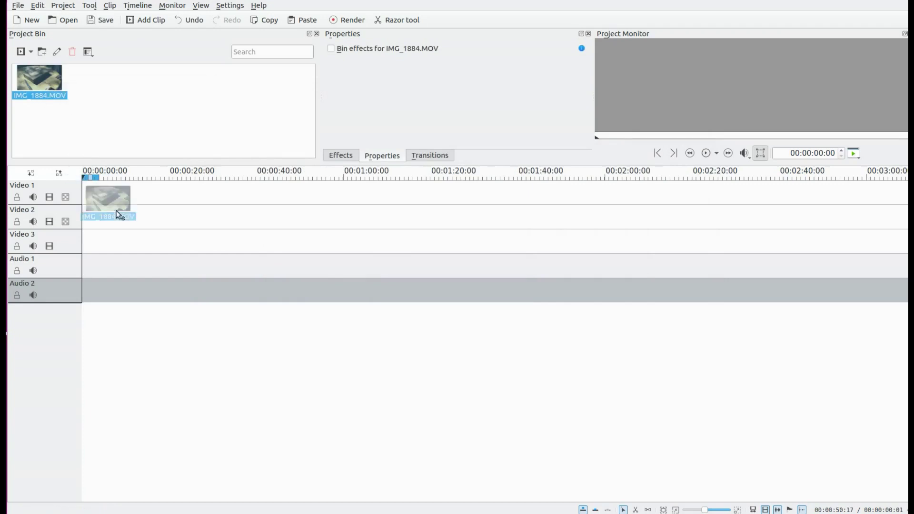
{"action": "key", "text": "Delete"}
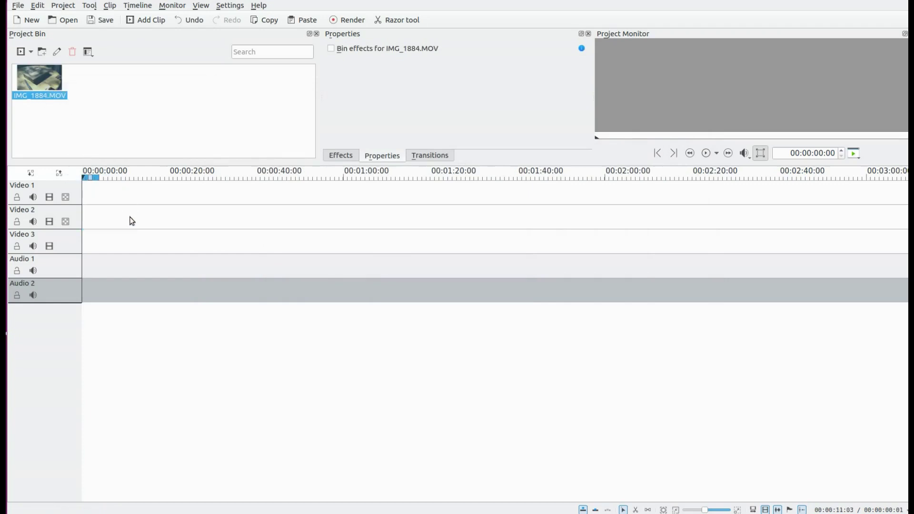
{"action": "mouse_move", "coordinate": [49, 84]}
{"action": "left_mouse_down"}
{"action": "mouse_move", "coordinate": [133, 203]}
{"action": "mouse_move", "coordinate": [164, 218]}
{"action": "left_mouse_up"}
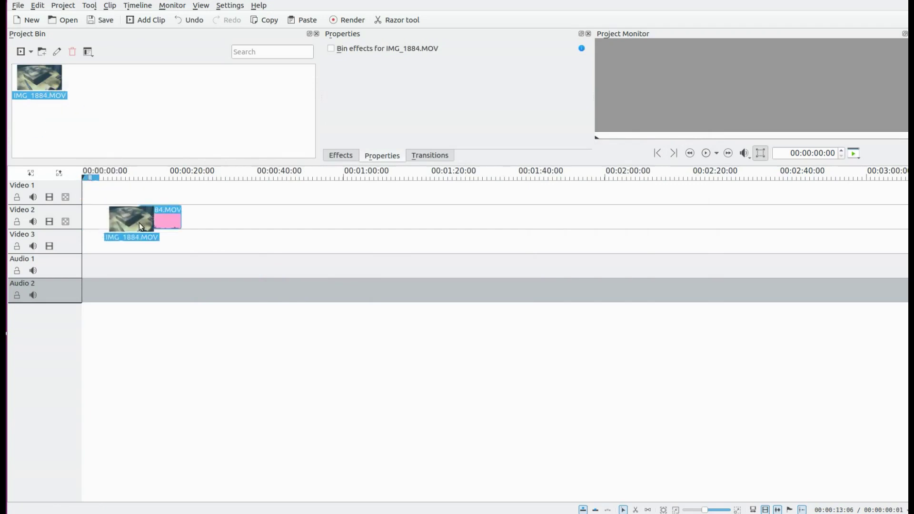
{"action": "left_click_drag", "start_coordinate": [159, 218], "coordinate": [111, 216]}
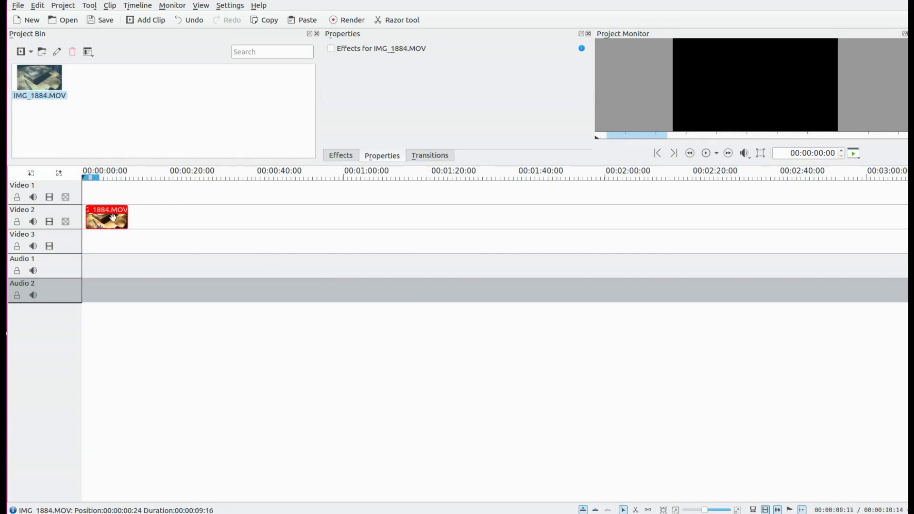
{"action": "left_click_drag", "start_coordinate": [111, 215], "coordinate": [105, 215]}
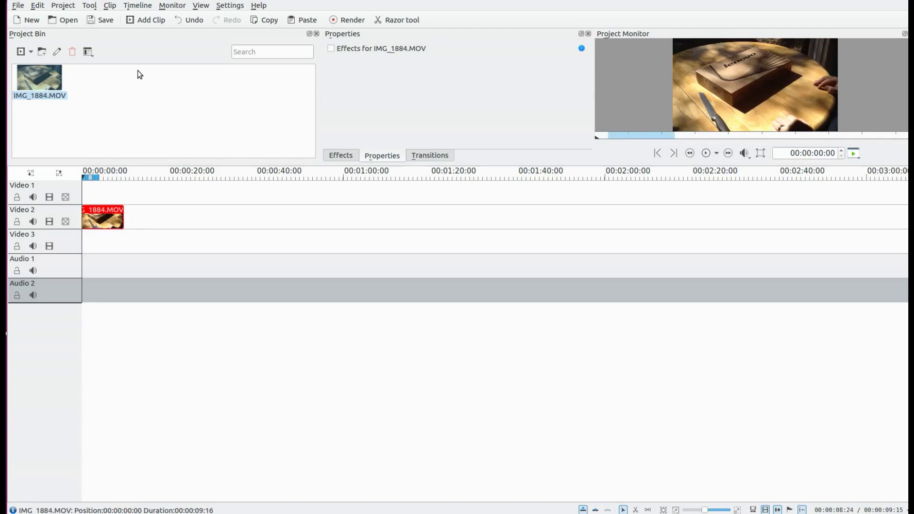
{"action": "left_click", "coordinate": [150, 20]}
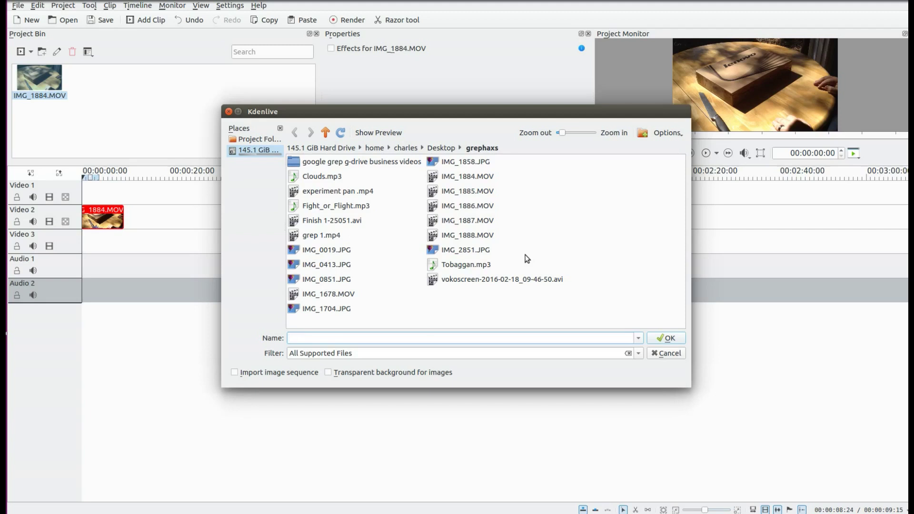
{"action": "left_click", "coordinate": [228, 112]}
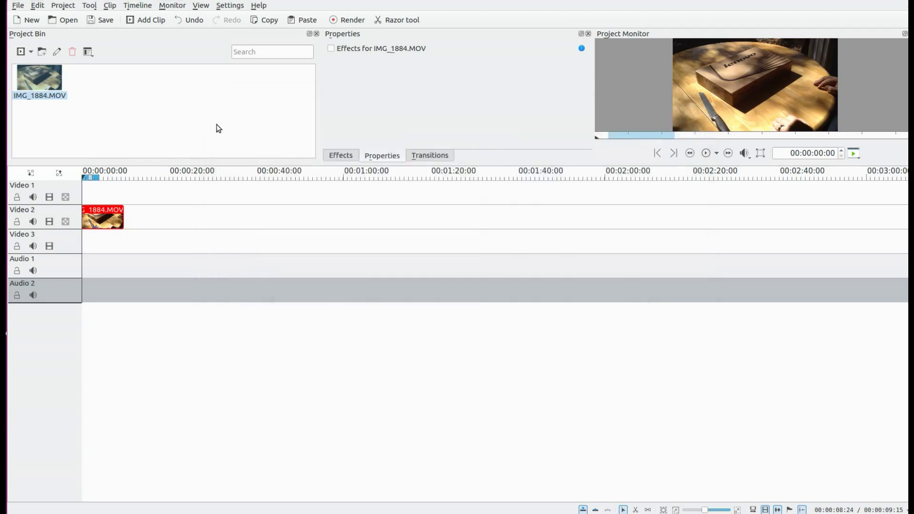